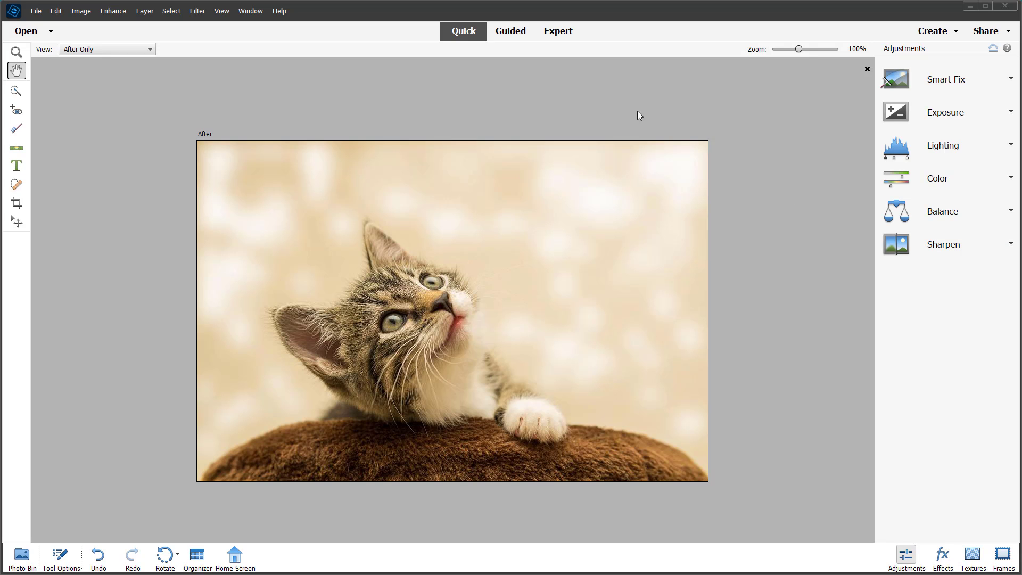
Open the Perfect Pet guided edit for the kitten photo from the special edits.
{"action": "left_click", "coordinate": [510, 33]}
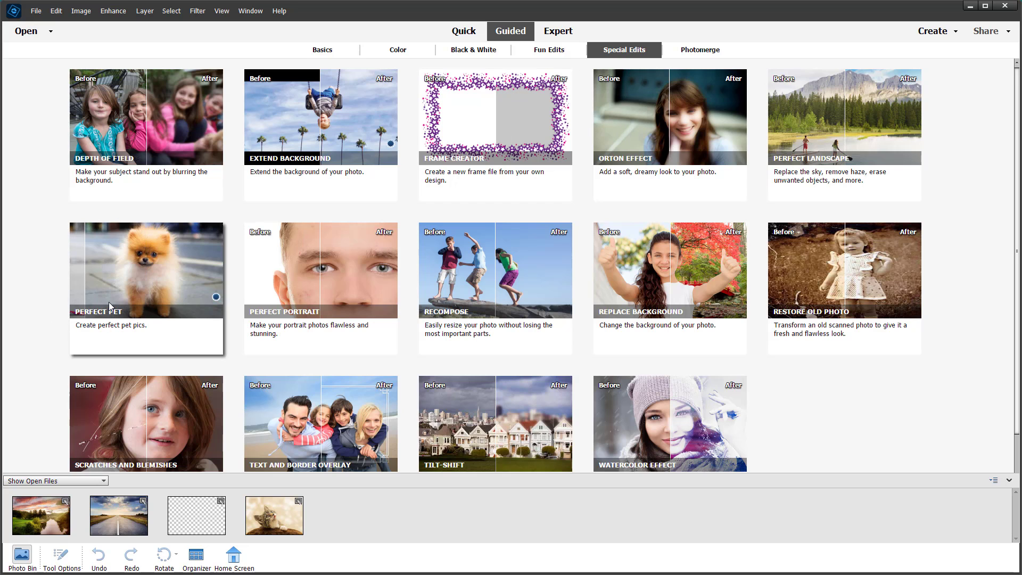
{"action": "left_click", "coordinate": [171, 292]}
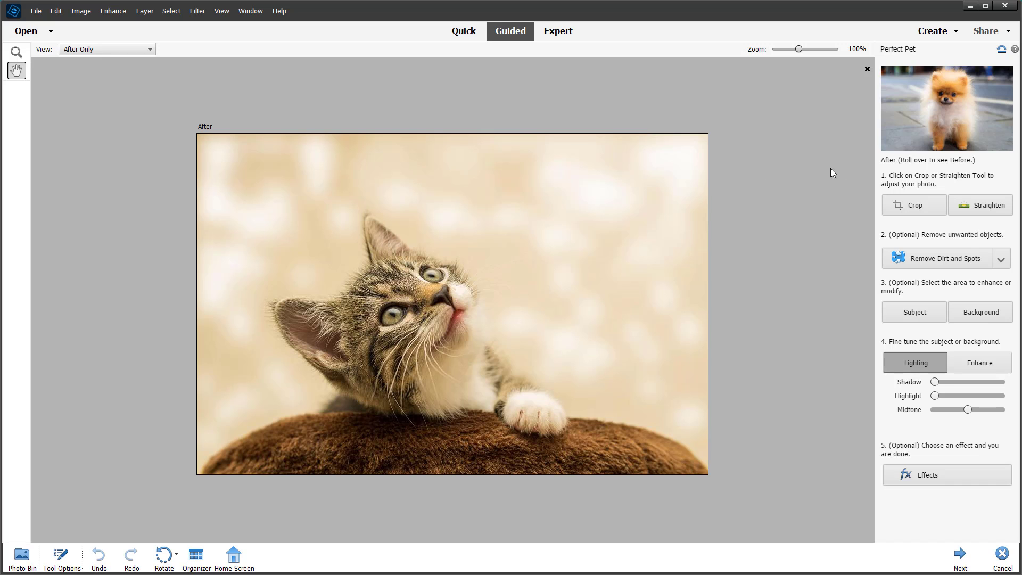
Crop the photo tighter around the kitten and straighten it along the upper edge of the brown blanket.
{"action": "left_click", "coordinate": [920, 212]}
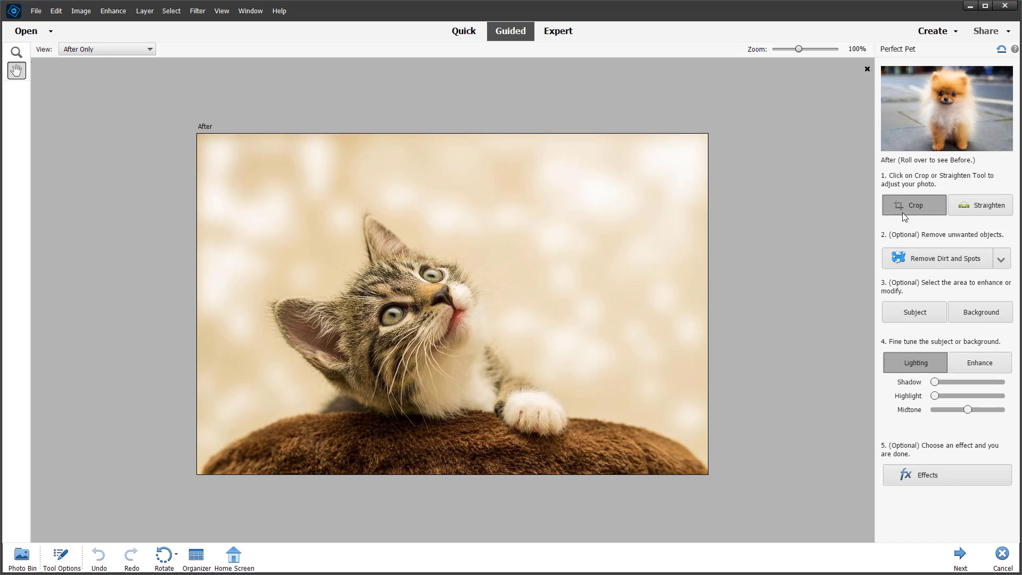
{"action": "left_click_drag", "start_coordinate": [656, 321], "coordinate": [643, 347]}
{"action": "left_click", "coordinate": [638, 465]}
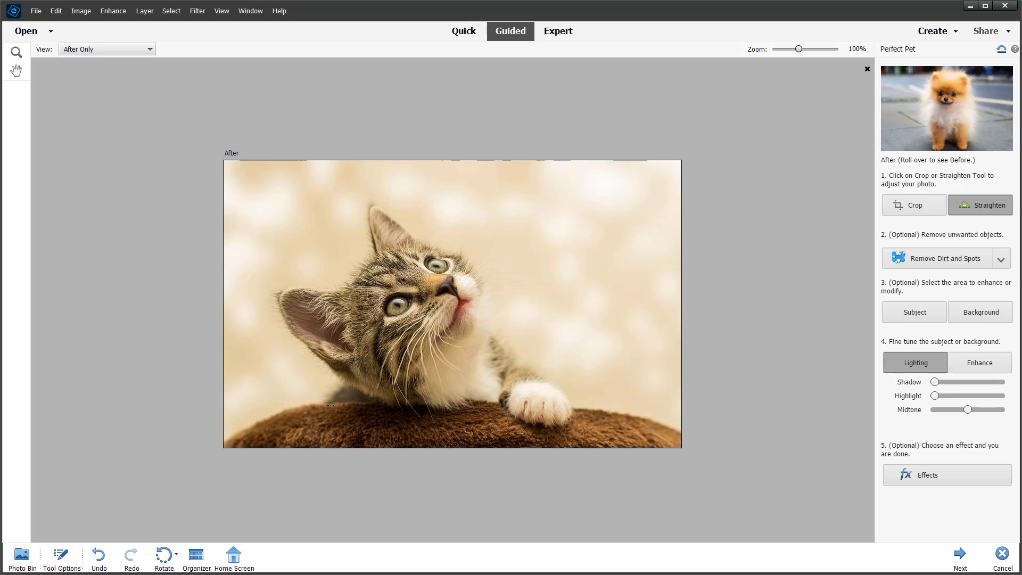
{"action": "left_click_drag", "start_coordinate": [330, 405], "coordinate": [553, 402]}
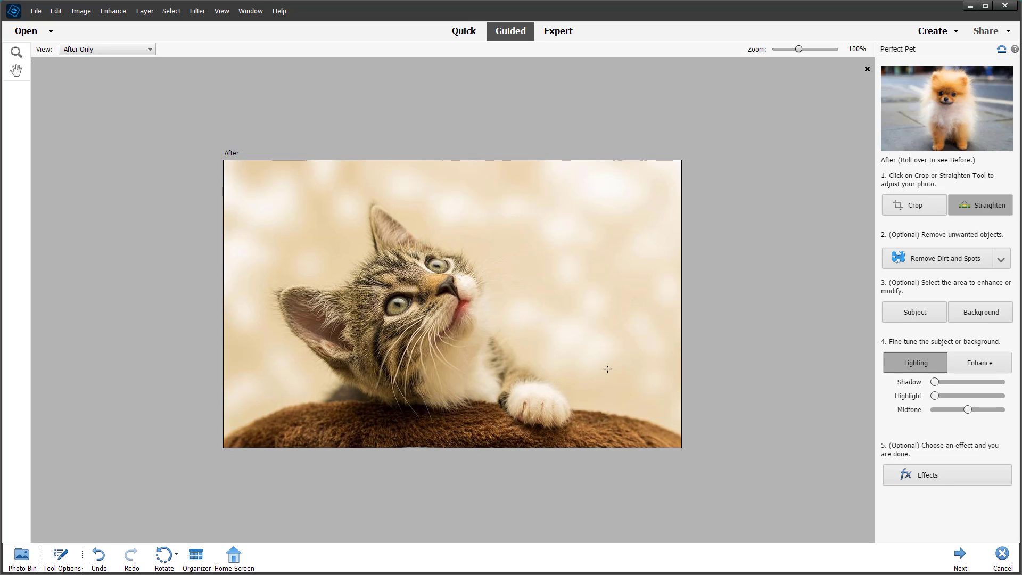
Select the kitten automatically as the subject, checking the background selection before returning to the subject.
{"action": "left_click", "coordinate": [943, 259]}
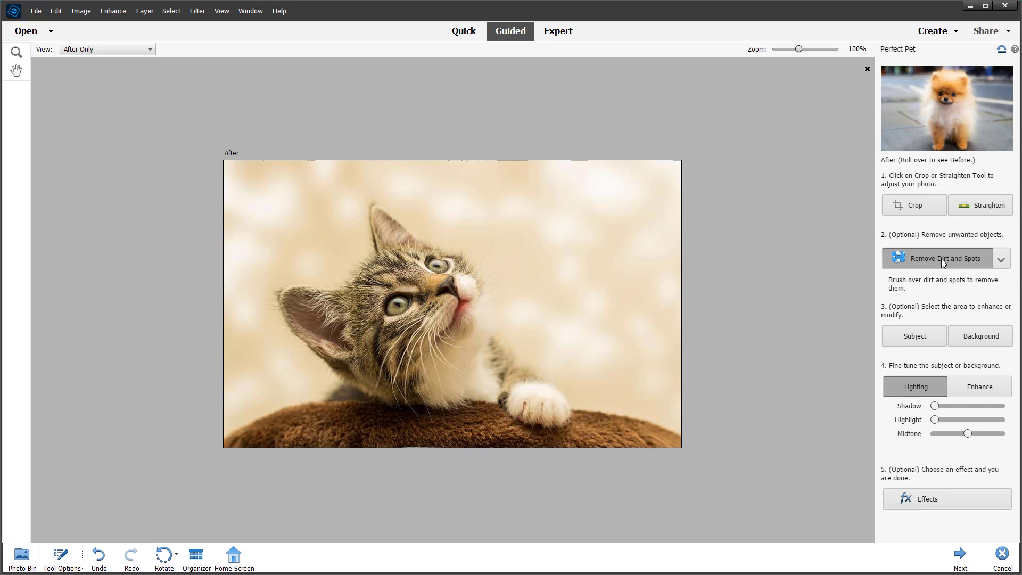
{"action": "left_click", "coordinate": [925, 343]}
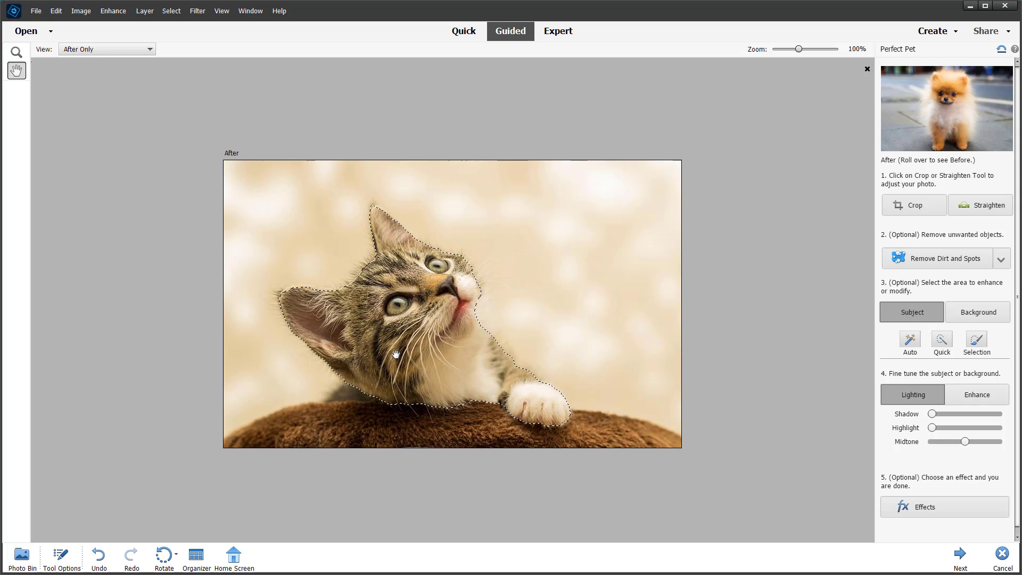
{"action": "left_click", "coordinate": [968, 317]}
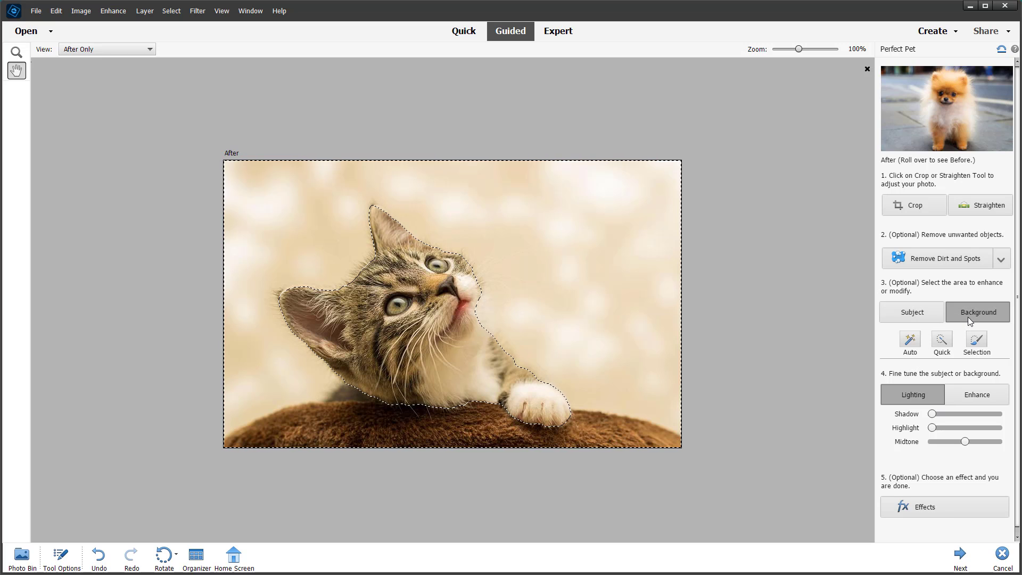
{"action": "left_click", "coordinate": [922, 314]}
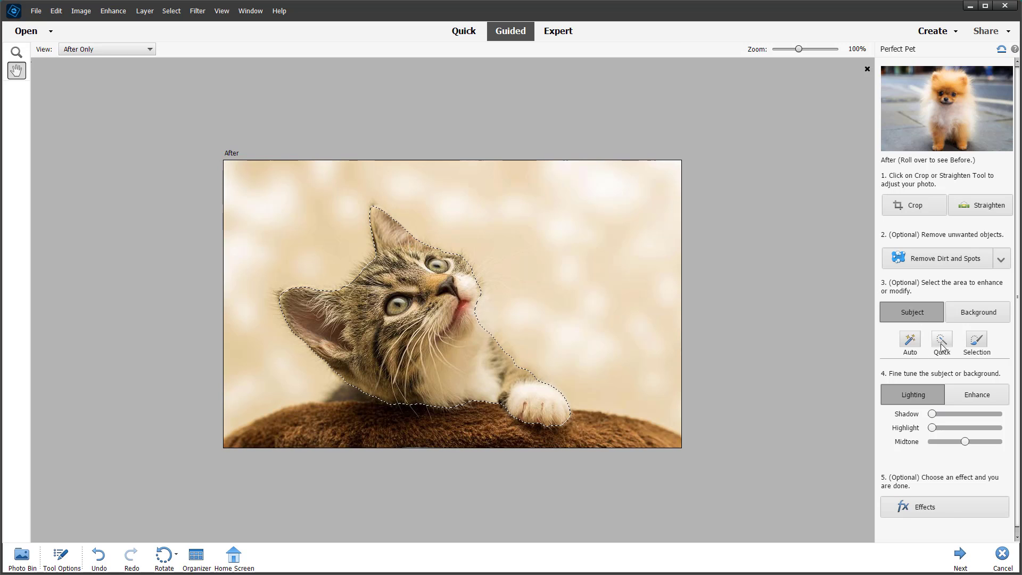
Try extending the subject selection over the blanket beneath the kitten with the Selection brush and the Quick selection tool.
{"action": "left_click", "coordinate": [976, 340]}
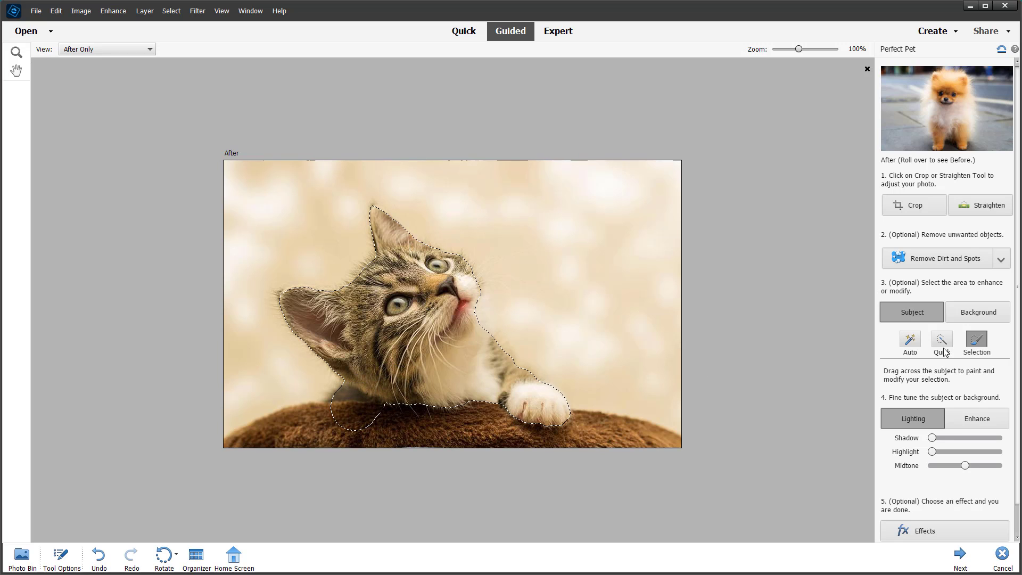
{"action": "left_click", "coordinate": [942, 345]}
{"action": "left_click", "coordinate": [977, 342]}
{"action": "left_click", "coordinate": [942, 339]}
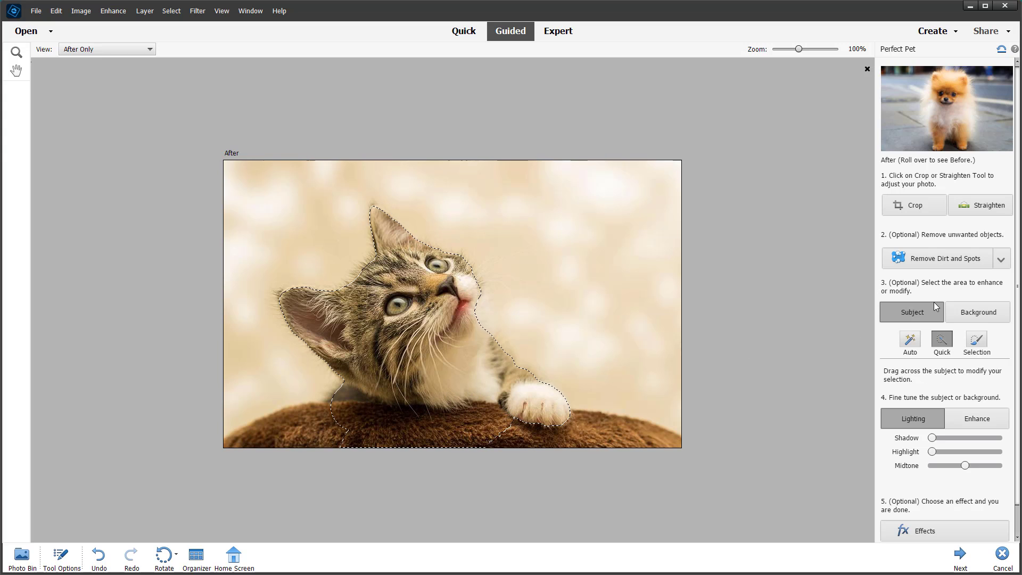
{"action": "left_click", "coordinate": [910, 340]}
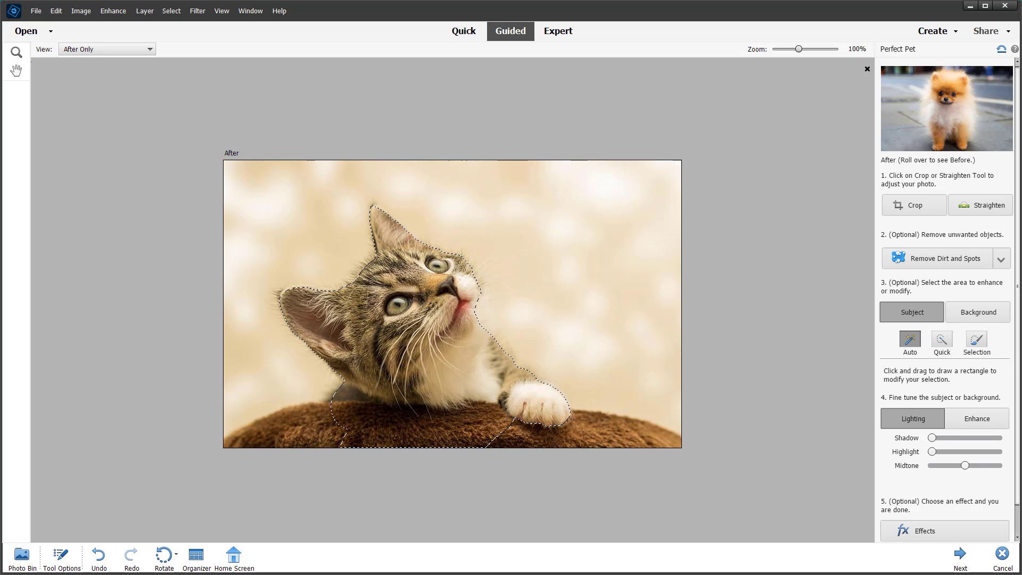
Subtract the blanket area below the kitten from the subject selection by painting with the Selection brush in Subtract mode.
{"action": "left_click", "coordinate": [976, 340]}
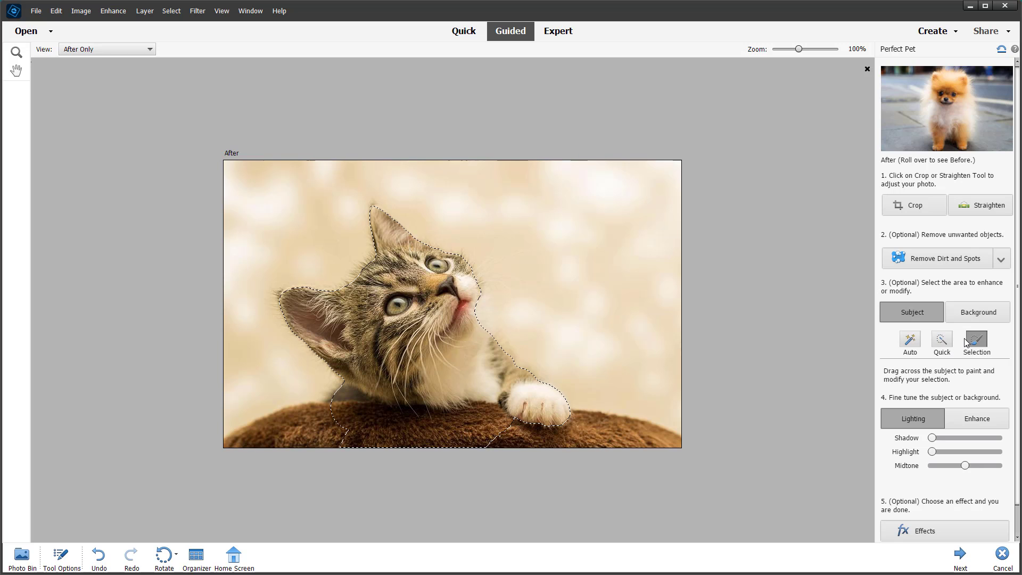
{"action": "left_click", "coordinate": [60, 555]}
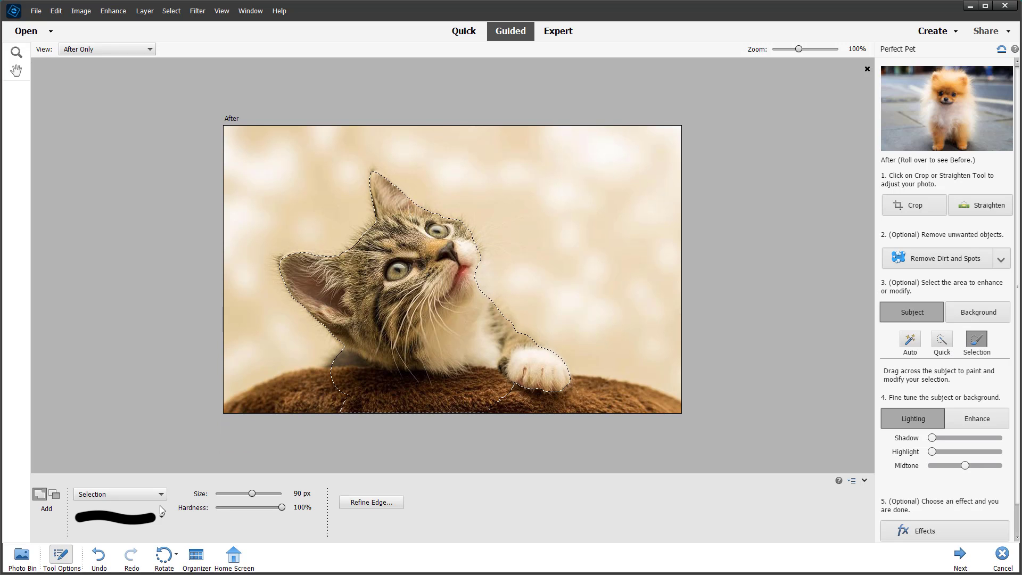
{"action": "left_click", "coordinate": [53, 496]}
{"action": "mouse_move", "coordinate": [327, 376]}
{"action": "left_mouse_down"}
{"action": "mouse_move", "coordinate": [381, 398]}
{"action": "mouse_move", "coordinate": [492, 394]}
{"action": "left_mouse_up"}
{"action": "left_click", "coordinate": [491, 393]}
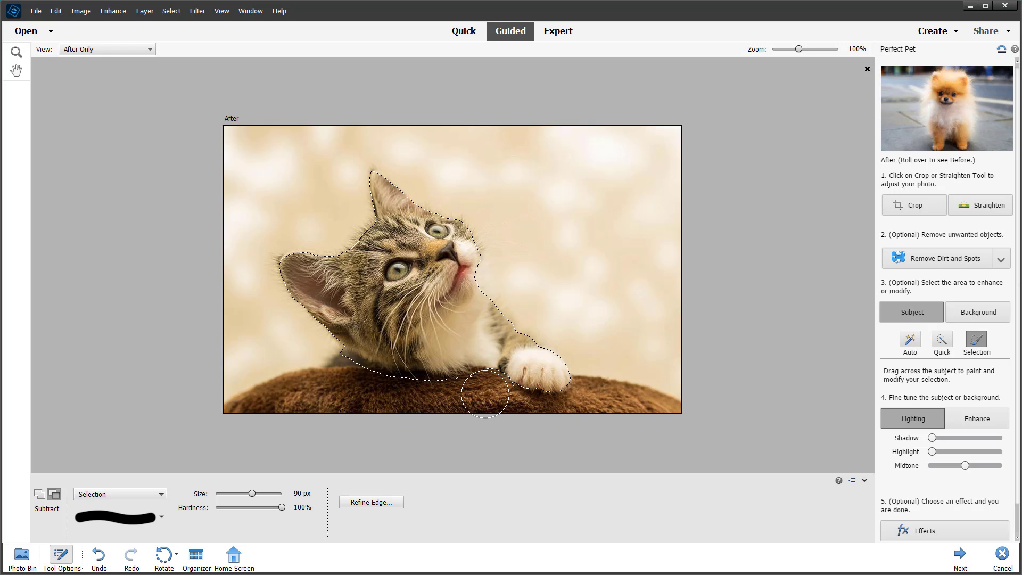
{"action": "left_click_drag", "start_coordinate": [341, 374], "coordinate": [338, 372]}
{"action": "left_click", "coordinate": [329, 371]}
Add the dark patch of fur behind the kitten's chest to the selection using a 12 px Selection brush in Add mode.
{"action": "left_click", "coordinate": [234, 494]}
{"action": "left_click", "coordinate": [38, 493]}
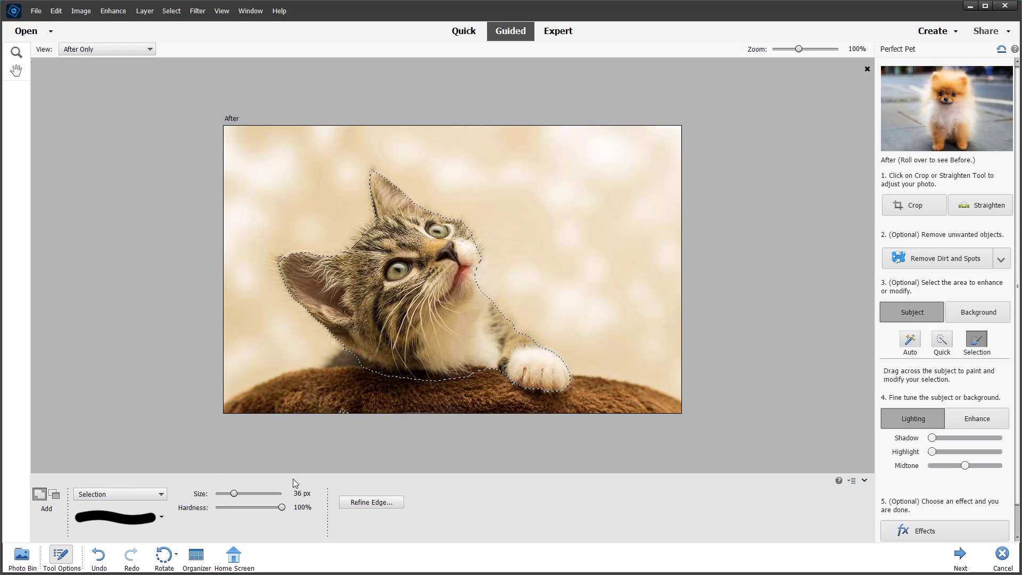
{"action": "left_click", "coordinate": [222, 495]}
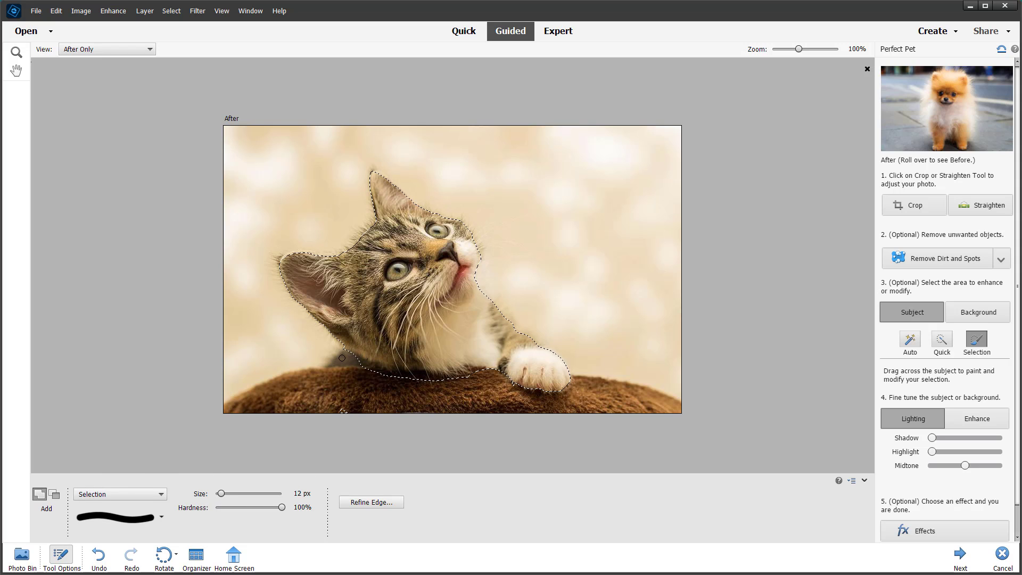
{"action": "left_click_drag", "start_coordinate": [333, 362], "coordinate": [345, 360]}
Adjust the kitten's lighting with Shadow at about three quarters, Highlight at the middle and Midtone slightly above the middle.
{"action": "mouse_move", "coordinate": [936, 443]}
{"action": "left_mouse_down"}
{"action": "mouse_move", "coordinate": [938, 453]}
{"action": "mouse_move", "coordinate": [976, 456]}
{"action": "mouse_move", "coordinate": [932, 463]}
{"action": "mouse_move", "coordinate": [968, 464]}
{"action": "left_mouse_up"}
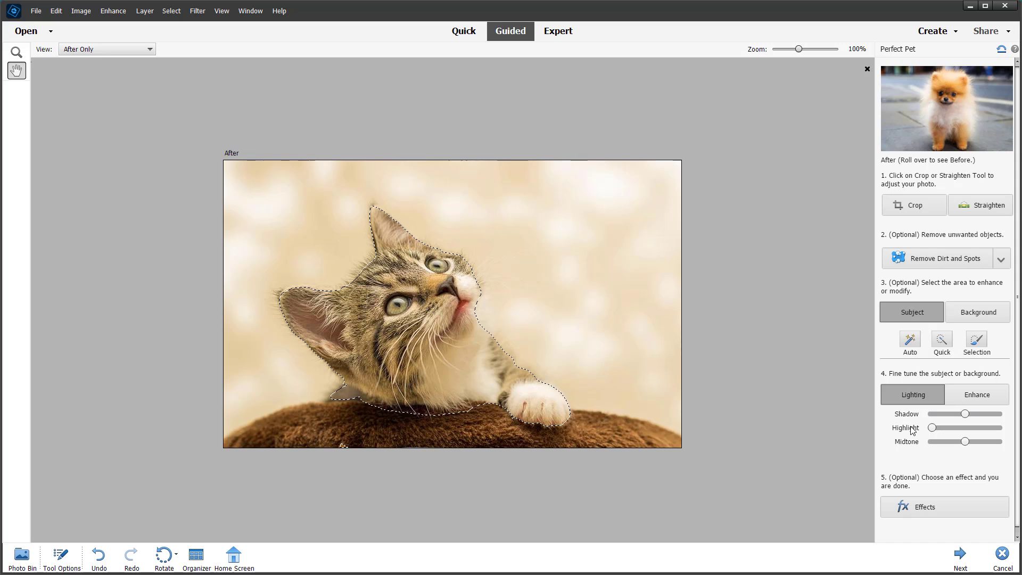
{"action": "left_click_drag", "start_coordinate": [965, 414], "coordinate": [972, 442]}
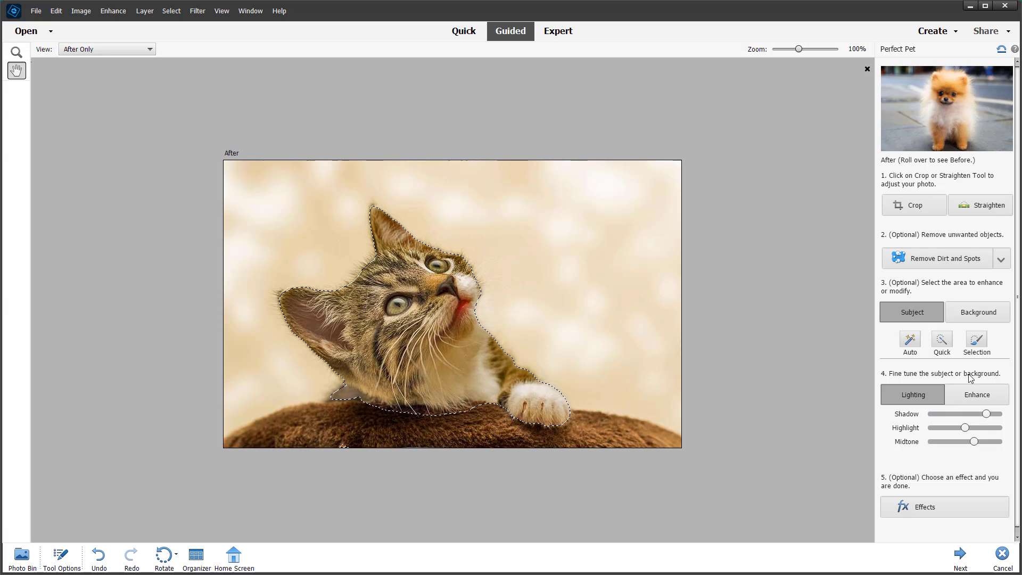
Adjust the background's lighting with Shadow at the middle, Highlight at about one fifth and Midtone just above the middle.
{"action": "left_click", "coordinate": [976, 309]}
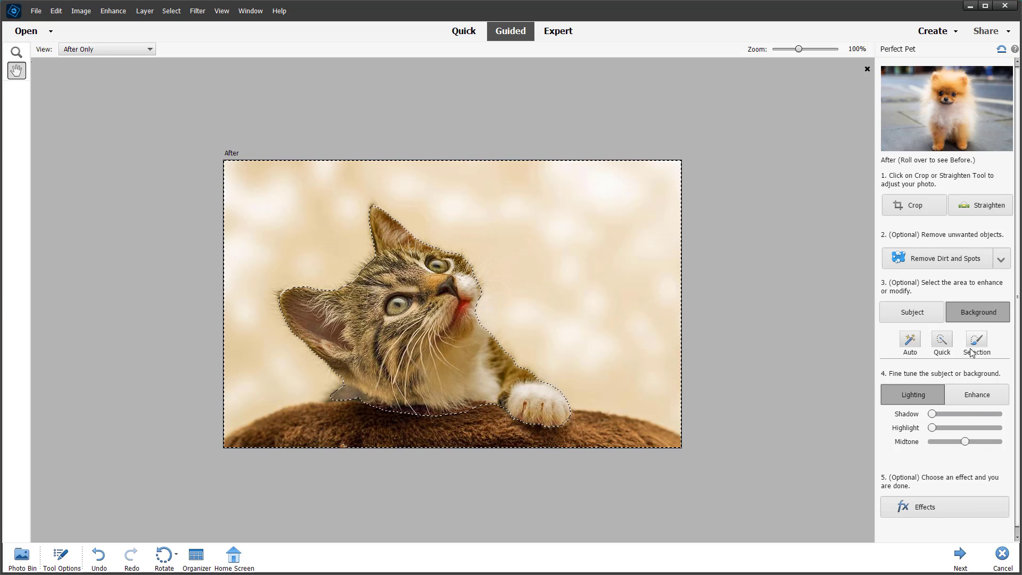
{"action": "mouse_move", "coordinate": [934, 416]}
{"action": "left_mouse_down"}
{"action": "mouse_move", "coordinate": [998, 421]}
{"action": "mouse_move", "coordinate": [929, 419]}
{"action": "mouse_move", "coordinate": [966, 419]}
{"action": "mouse_move", "coordinate": [964, 432]}
{"action": "mouse_move", "coordinate": [974, 434]}
{"action": "mouse_move", "coordinate": [937, 433]}
{"action": "left_mouse_up"}
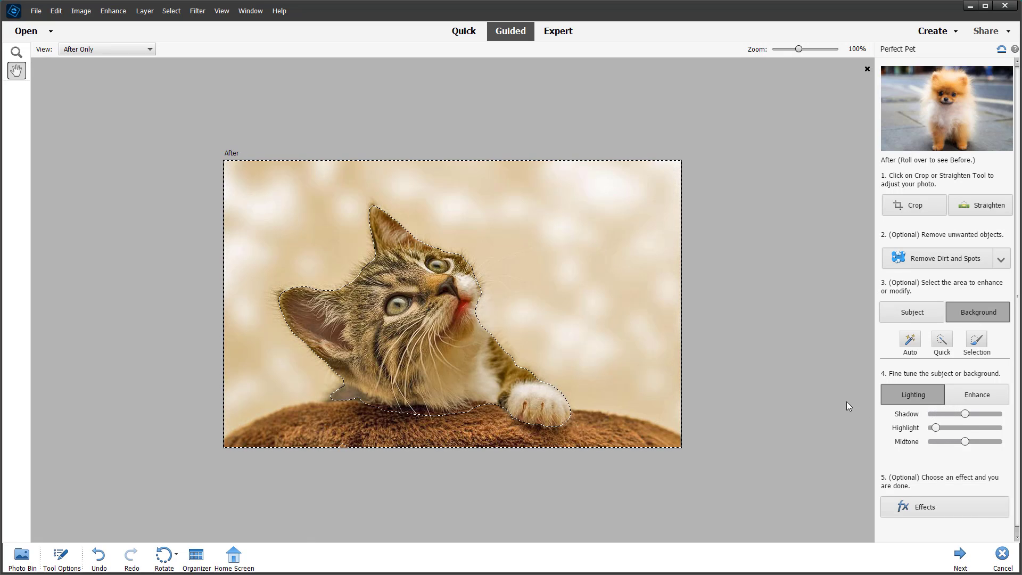
{"action": "left_click", "coordinate": [944, 428]}
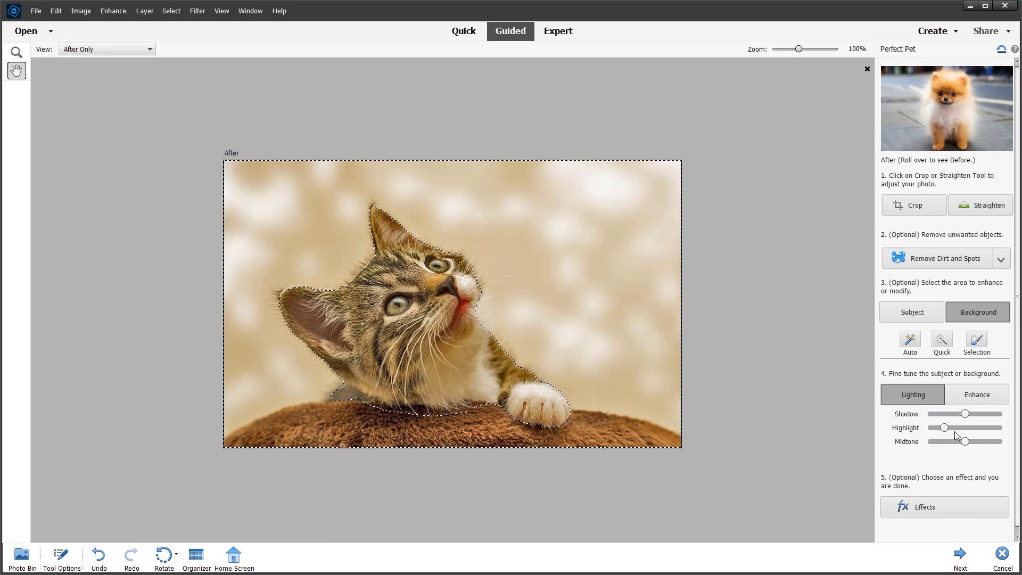
{"action": "mouse_move", "coordinate": [965, 442]}
{"action": "left_mouse_down"}
{"action": "mouse_move", "coordinate": [974, 445]}
{"action": "mouse_move", "coordinate": [965, 449]}
{"action": "left_mouse_up"}
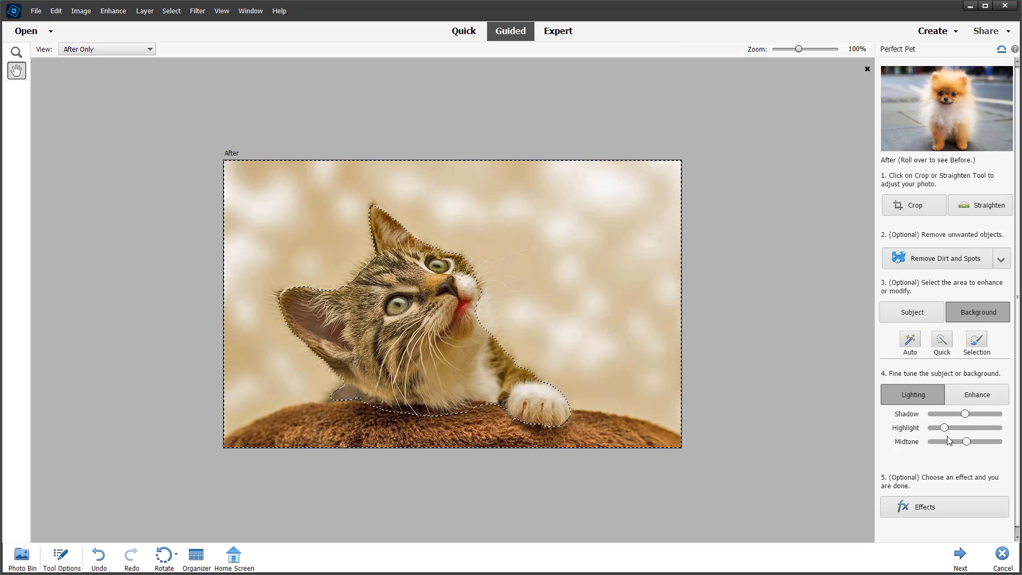
Try the Sharpen, Blur and Selective B&W effects on the photo, lowering the intensity of the blur.
{"action": "left_click", "coordinate": [917, 509]}
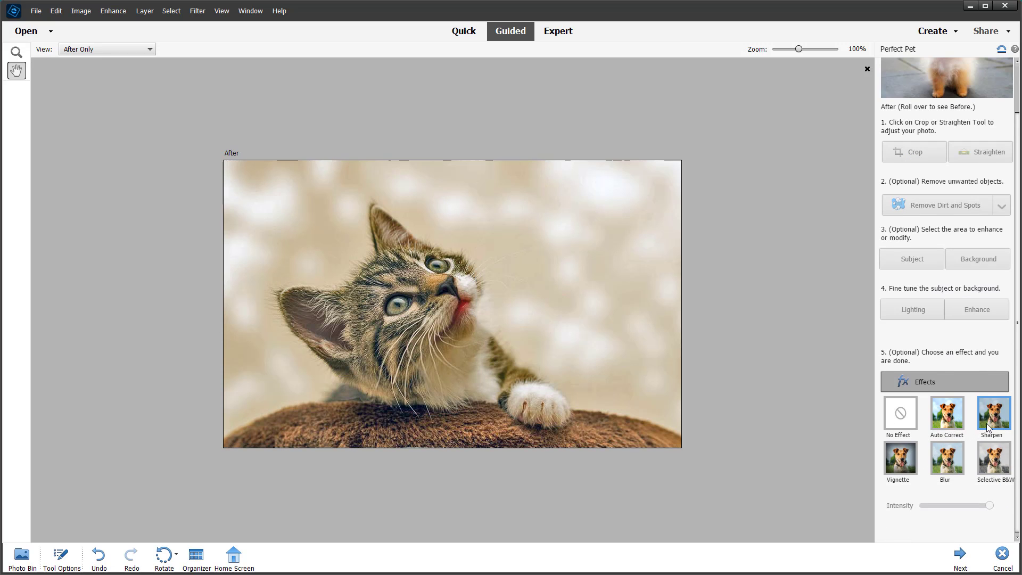
{"action": "left_click", "coordinate": [953, 466]}
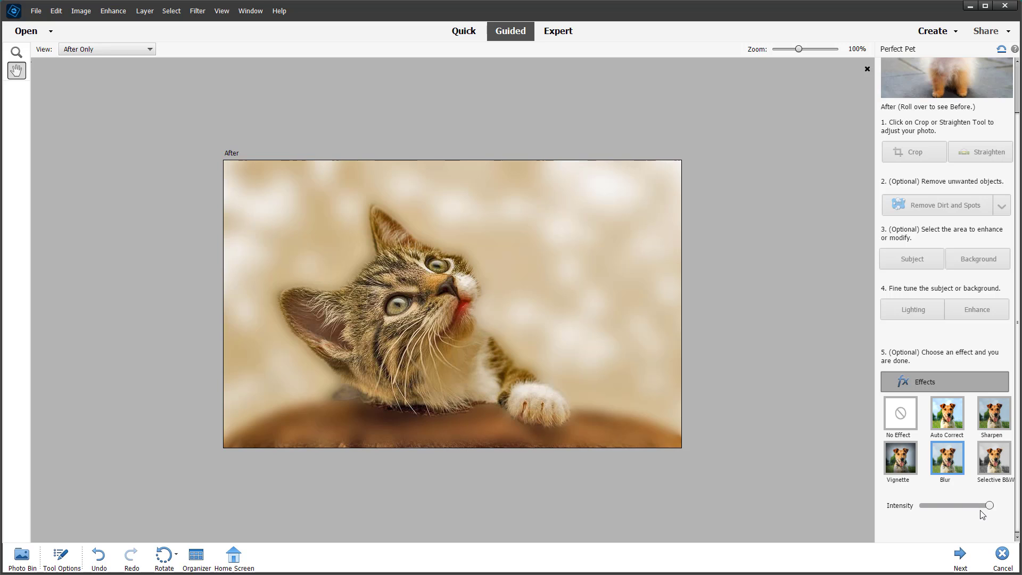
{"action": "left_click_drag", "start_coordinate": [958, 511], "coordinate": [940, 513]}
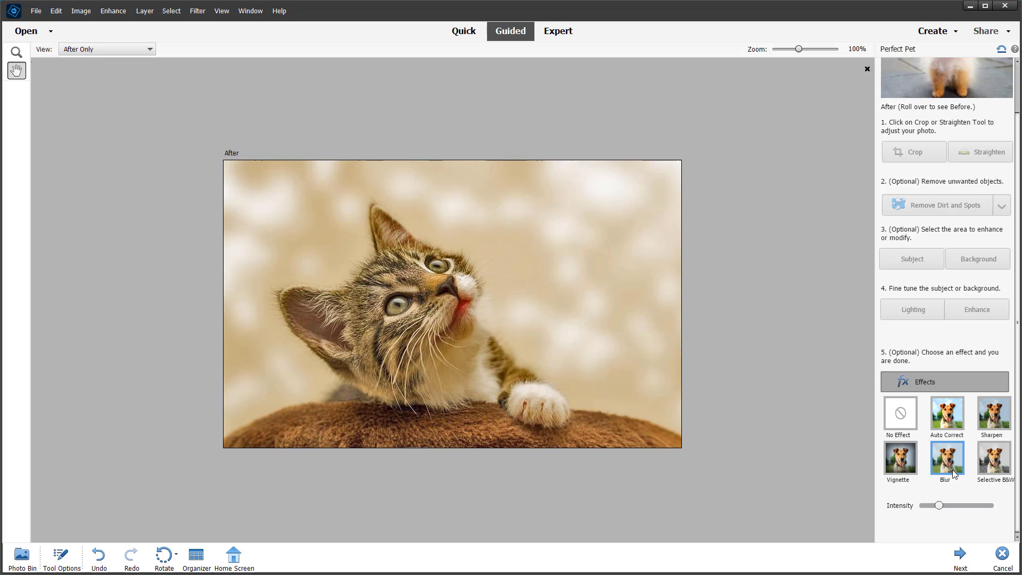
{"action": "left_click", "coordinate": [985, 462]}
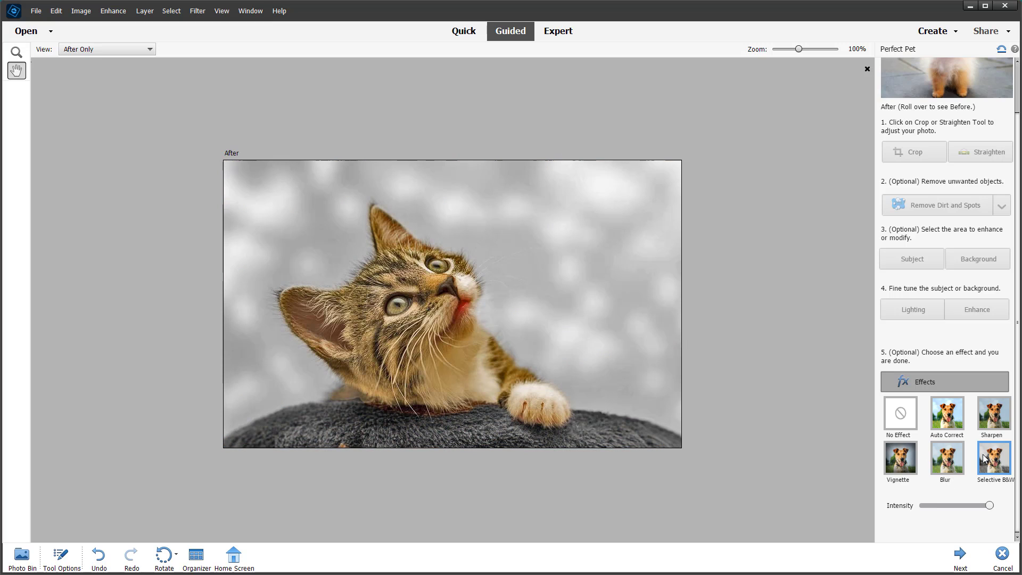
Apply the Blur effect to the photo's background at about one third of full intensity.
{"action": "left_click", "coordinate": [951, 463]}
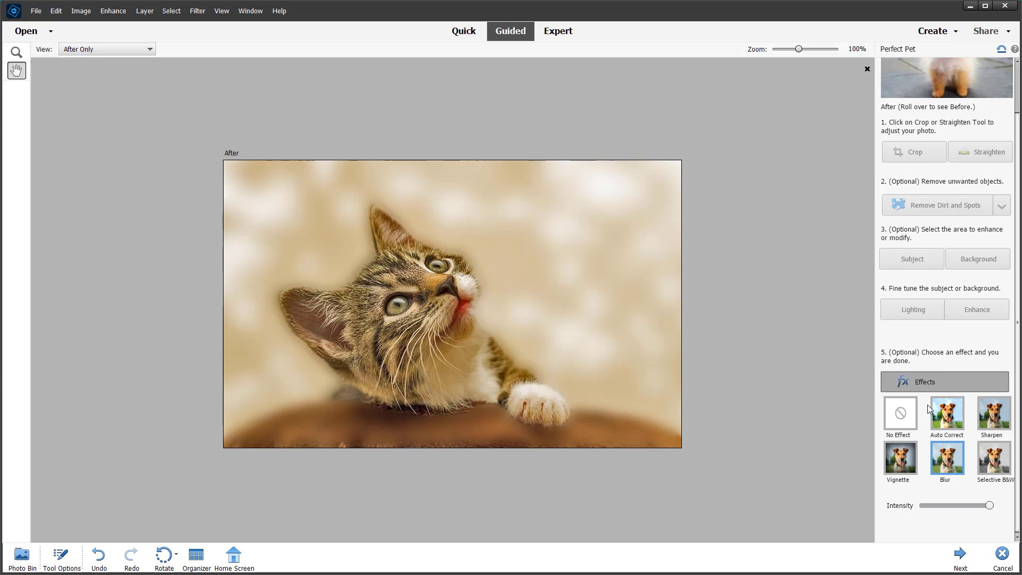
{"action": "left_click", "coordinate": [936, 511]}
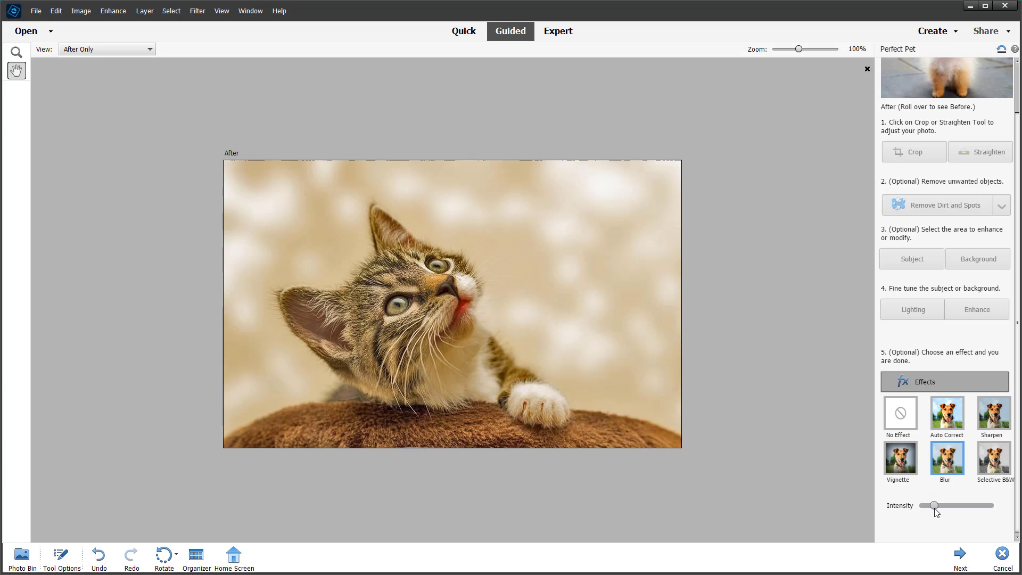
{"action": "left_click", "coordinate": [943, 505]}
{"action": "left_click", "coordinate": [963, 553]}
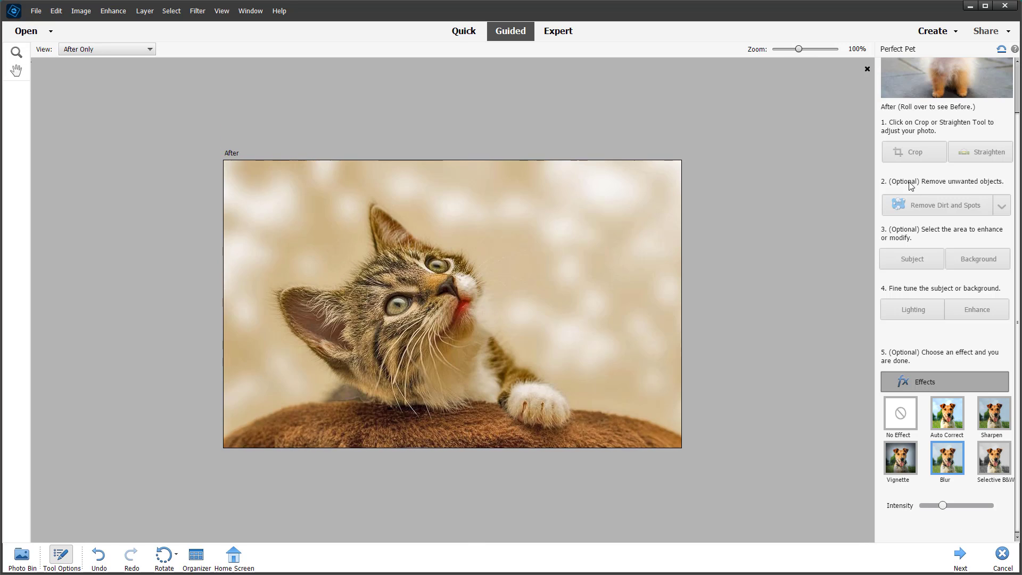